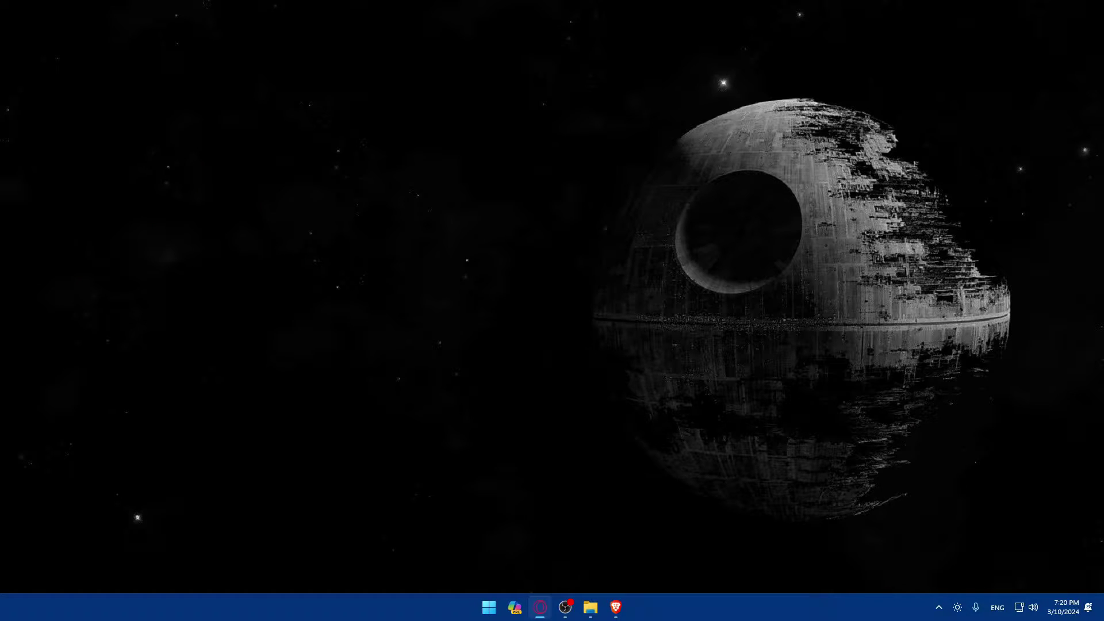
Step: Drag the Brave taskbar icon left, ahead of Opera and OBS
click(302, 359)
mouse_move(616, 607)
mouse_down()
mouse_move(528, 610)
mouse_move(616, 609)
mouse_up()
Step: Launch Brave from the taskbar and go to kick.com
click(616, 607)
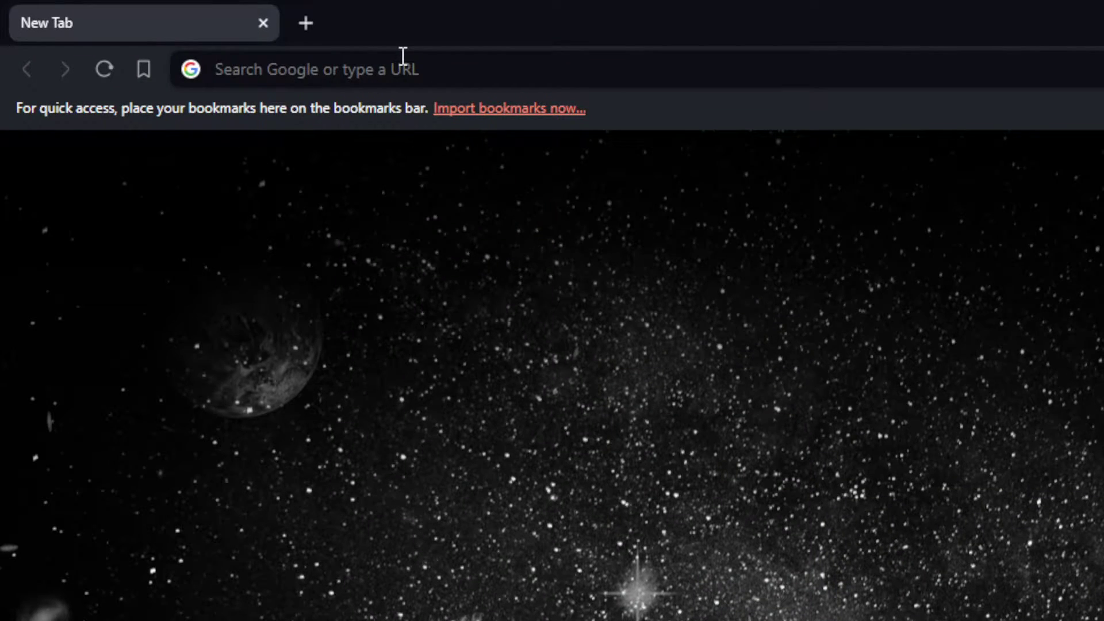
click(202, 28)
text(kick)
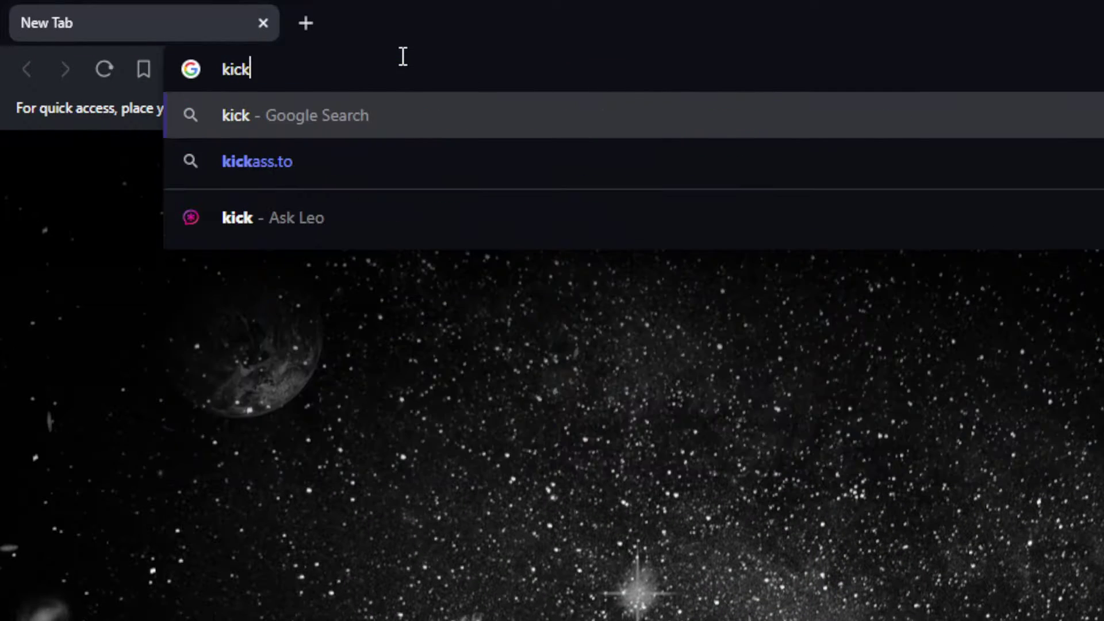
text(.com)
key(Return)
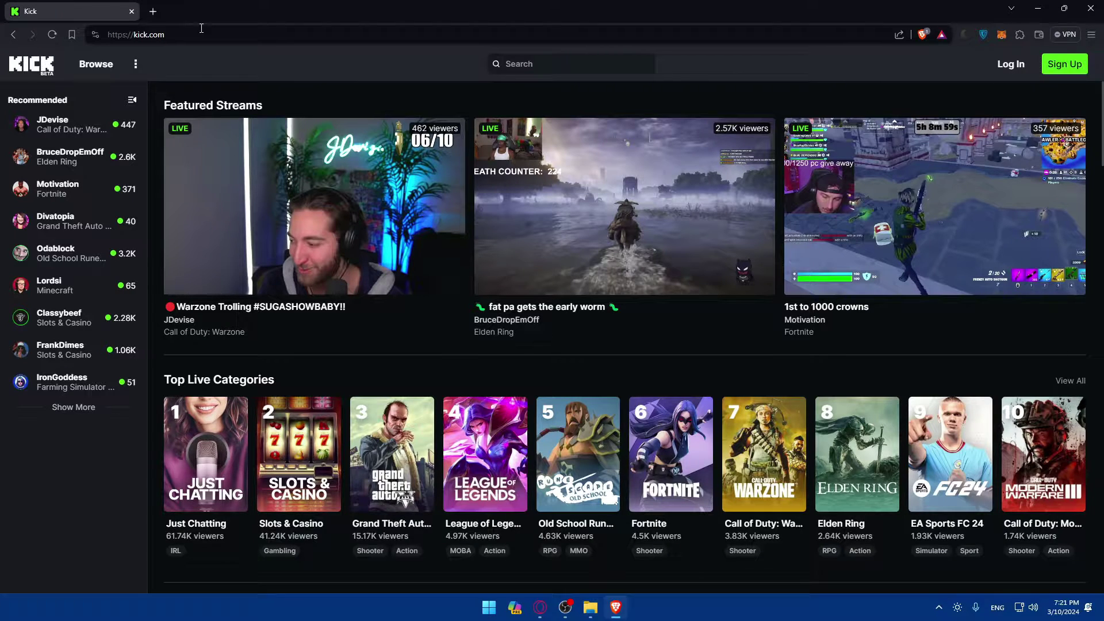
Step: Log in to Kick with Google, choosing the account and confirming on the consent page
click(1011, 64)
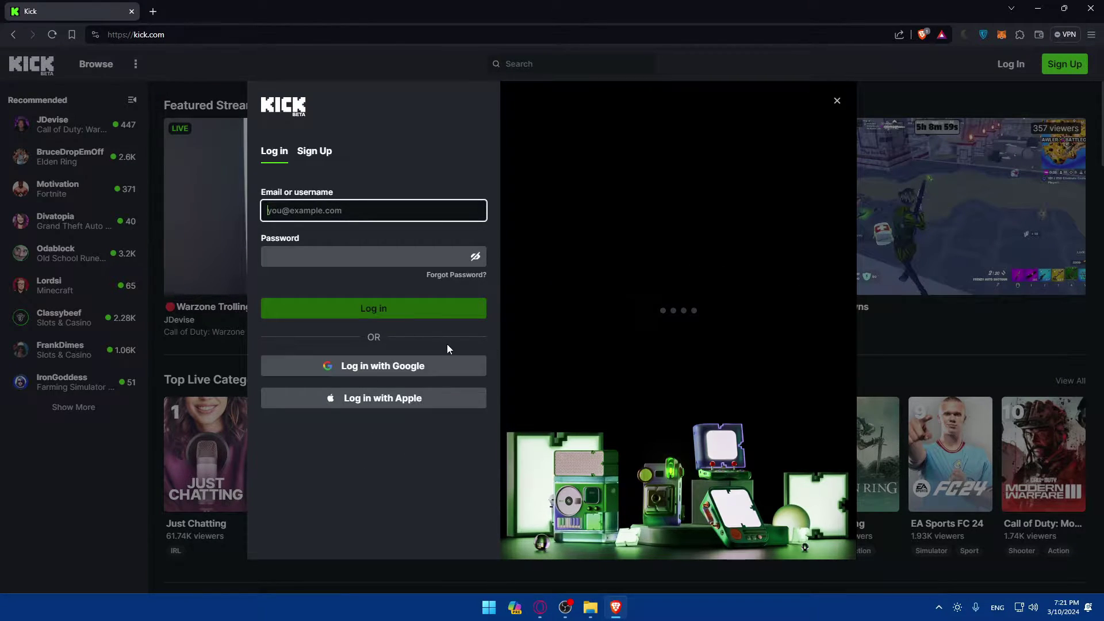
click(314, 151)
scroll(395, 321, down, 1)
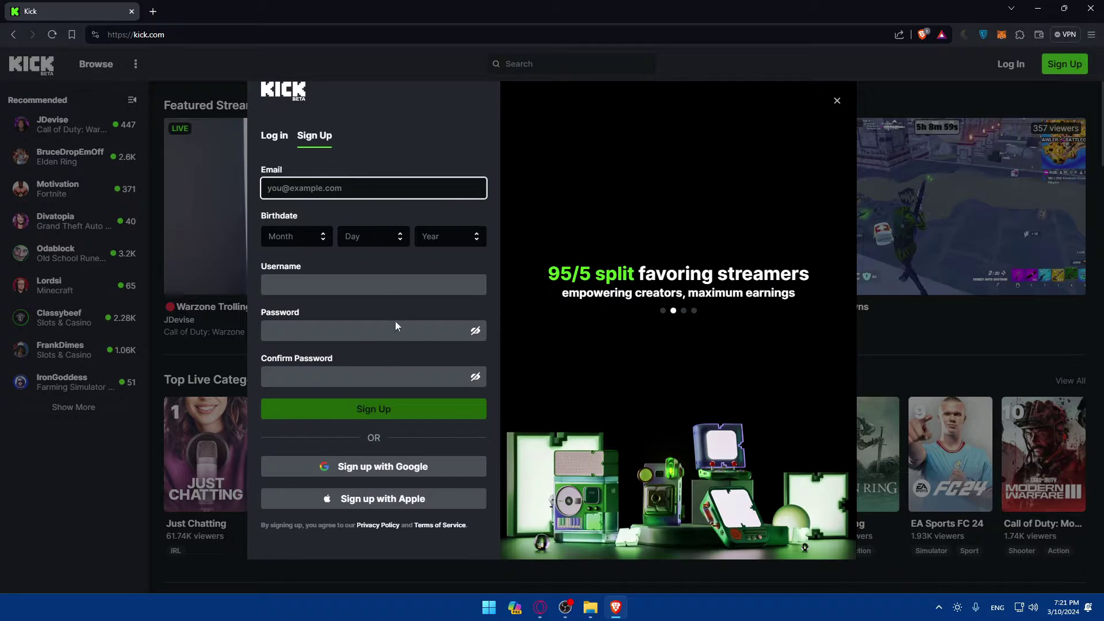
click(285, 134)
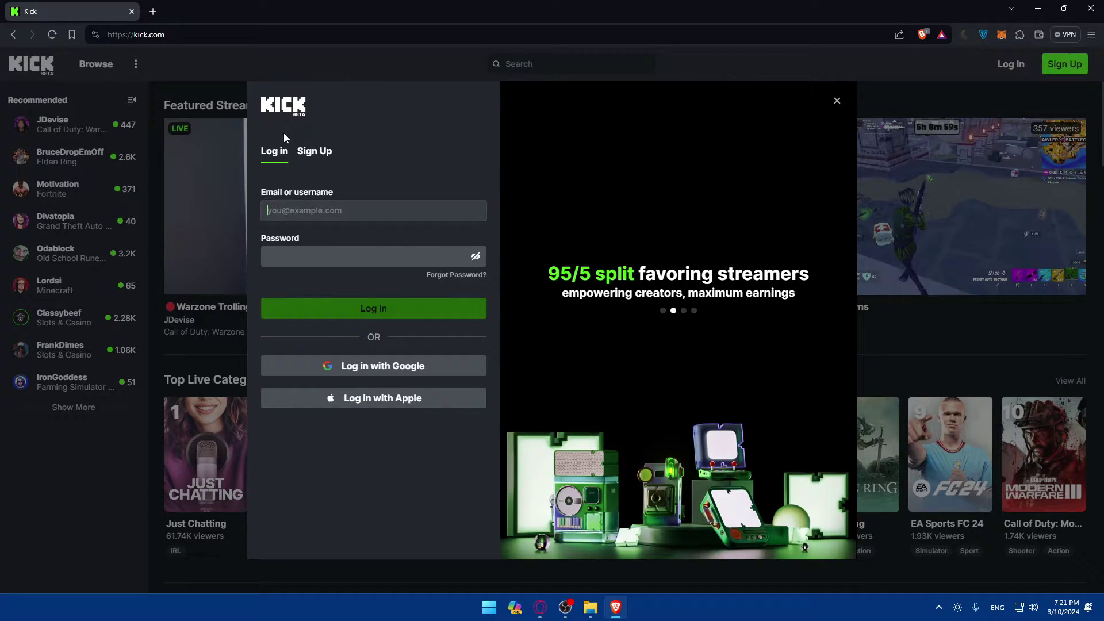
click(389, 365)
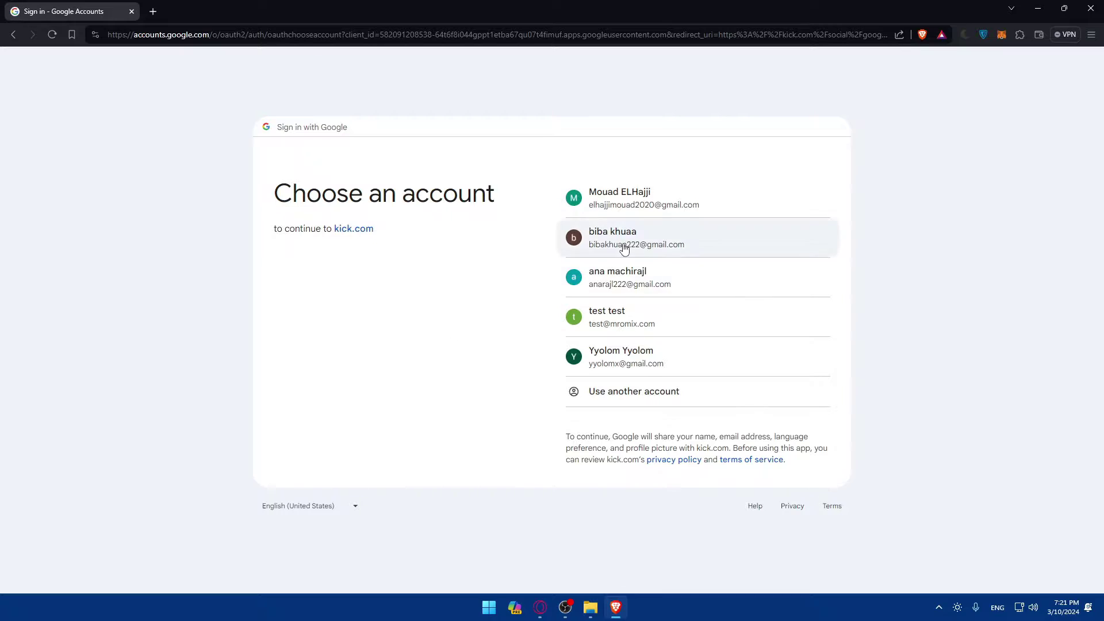
click(621, 245)
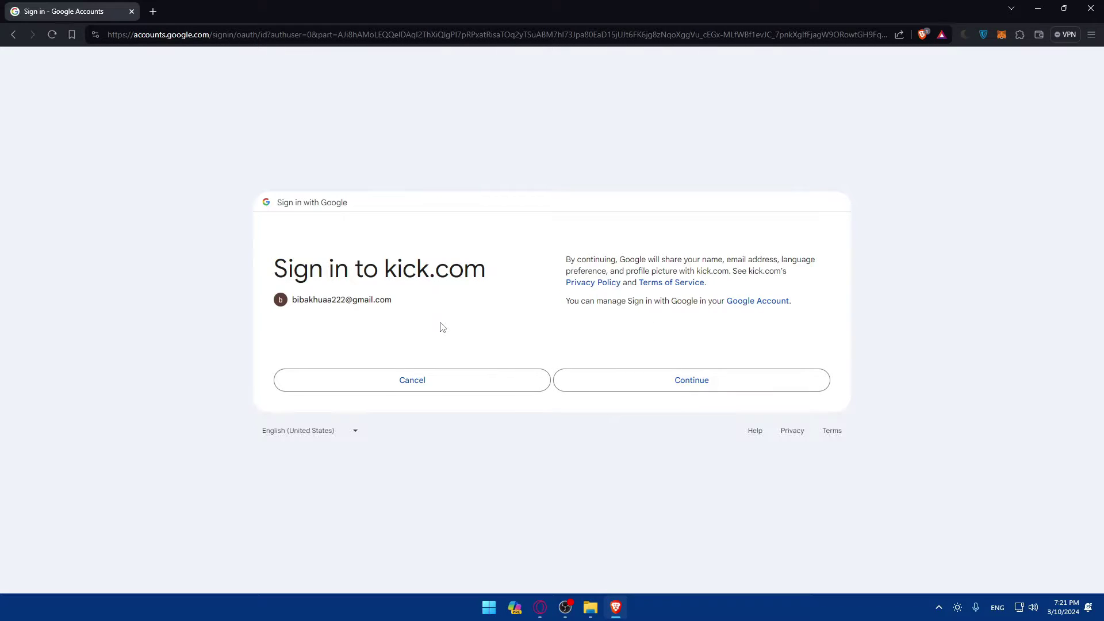
click(645, 388)
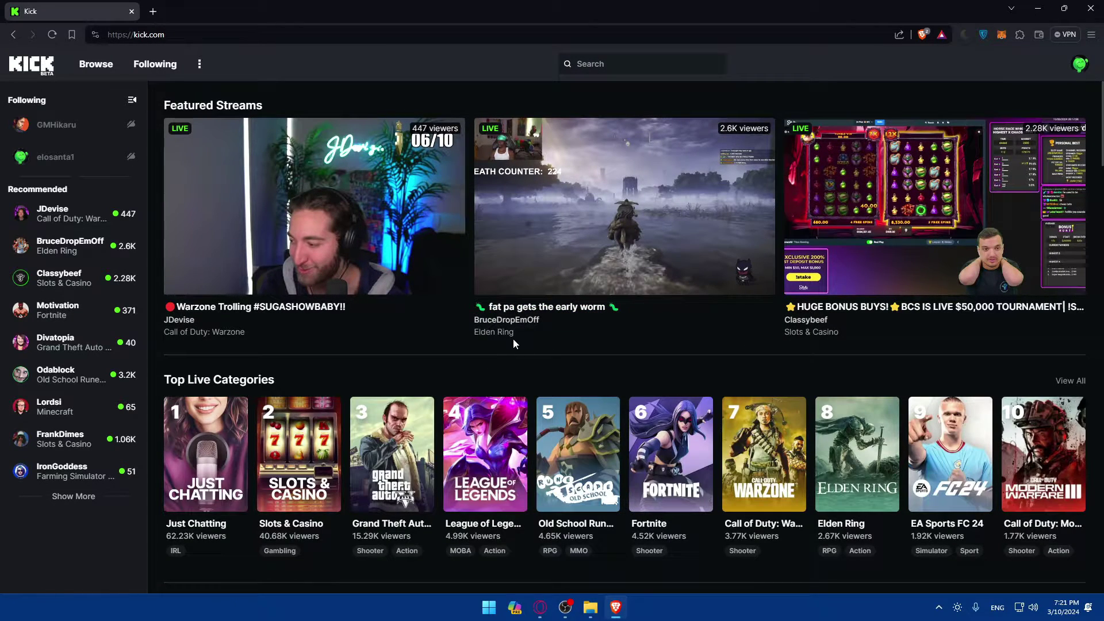
Step: Choose Settings from the top-right avatar menu
mouse_move(811, 224)
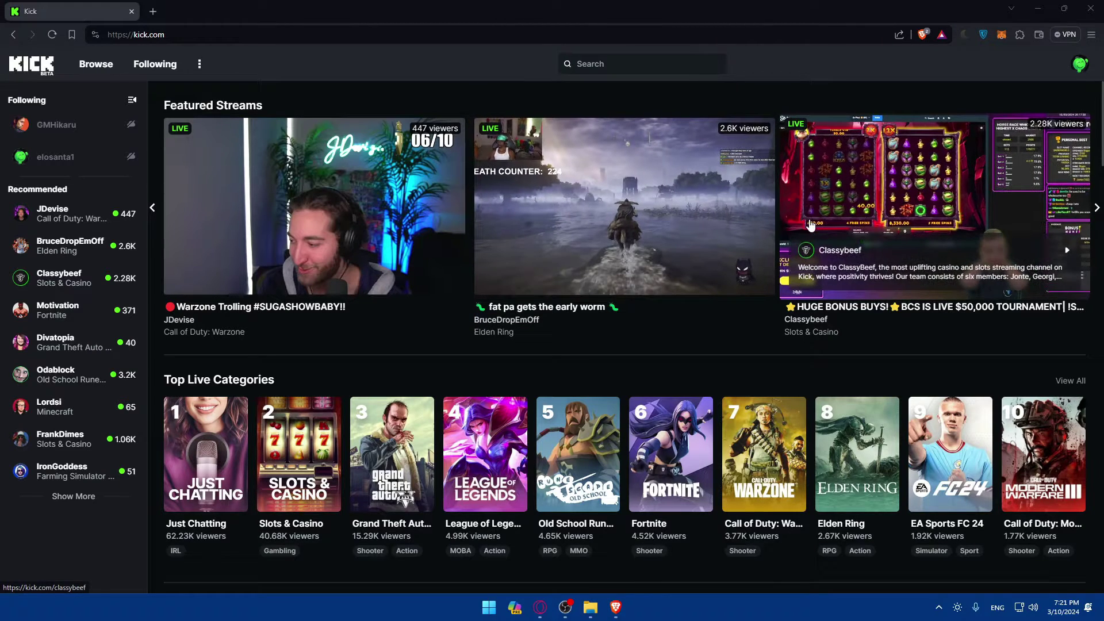
click(1082, 66)
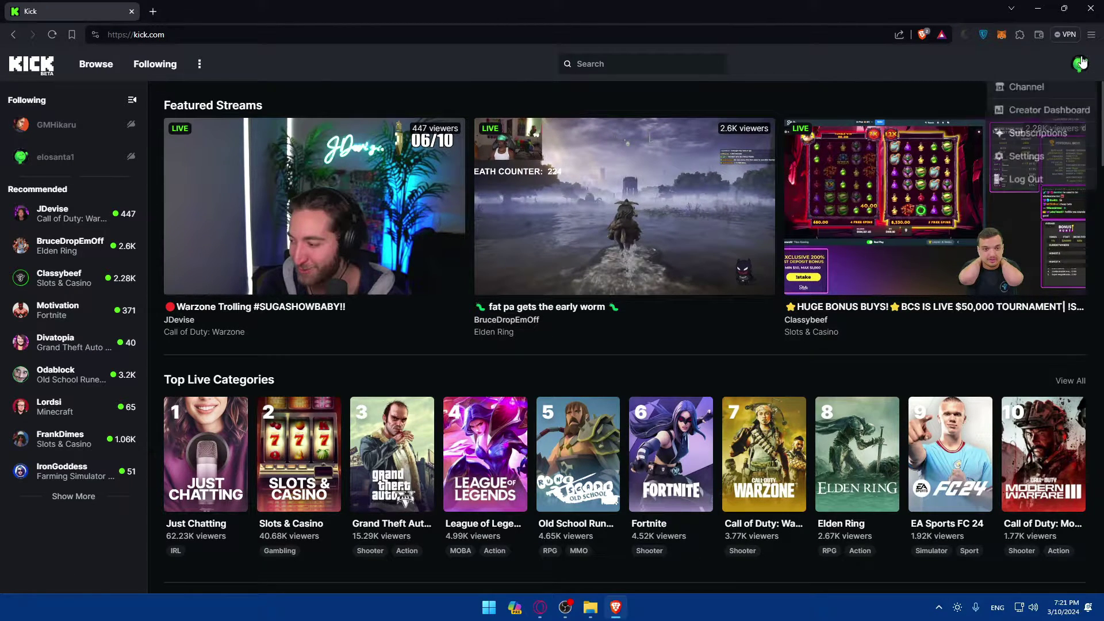
click(1055, 159)
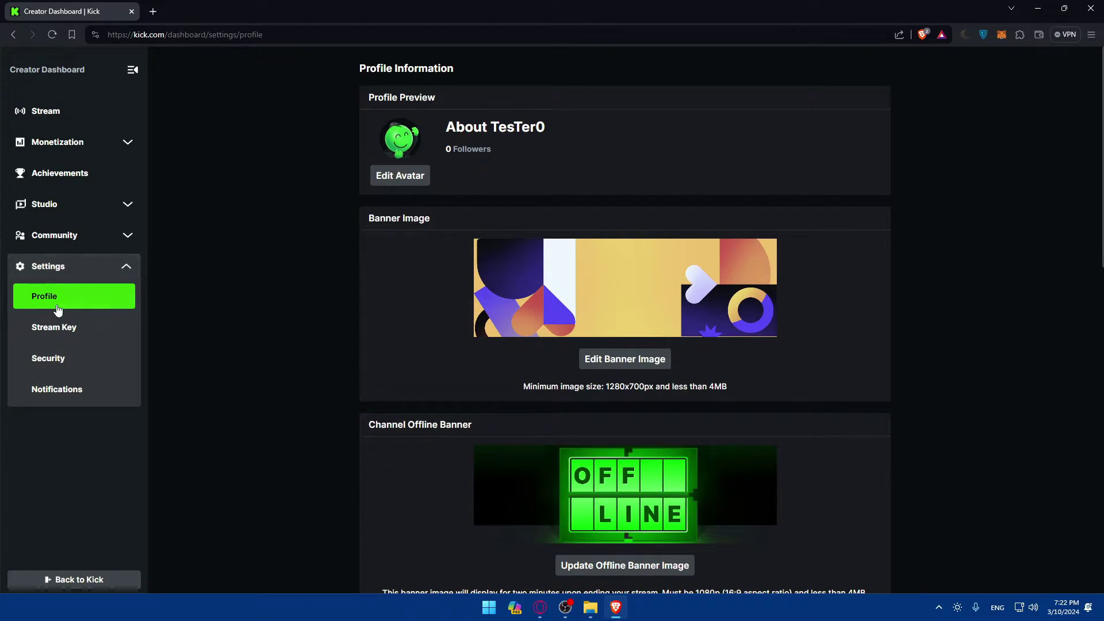
Step: Go to the Security page and highlight the masked password
click(67, 366)
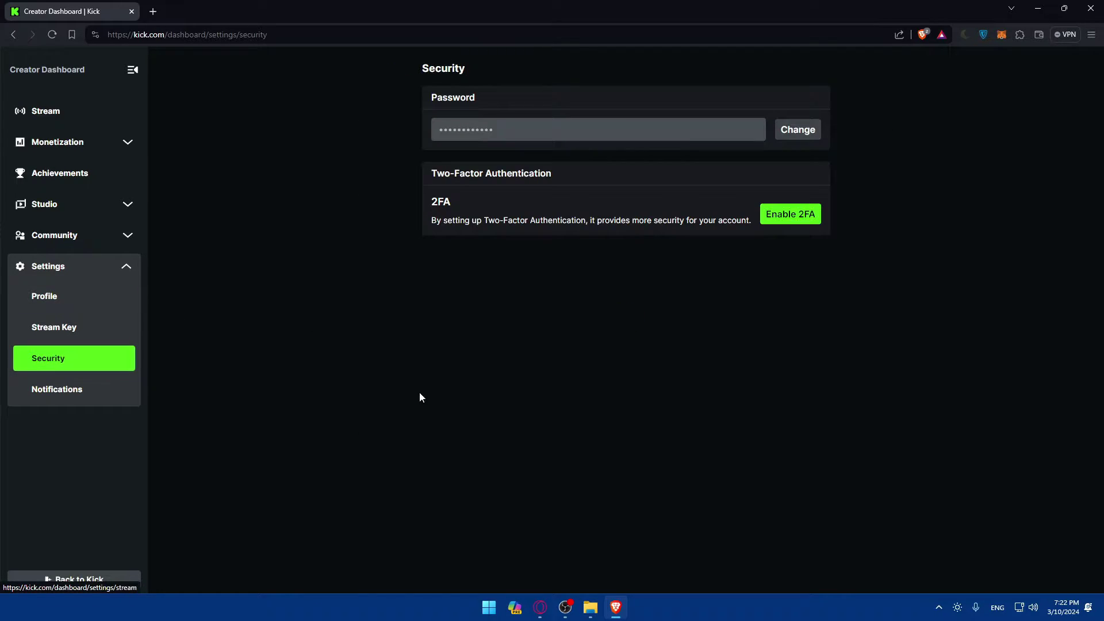
drag(750, 136, 408, 128)
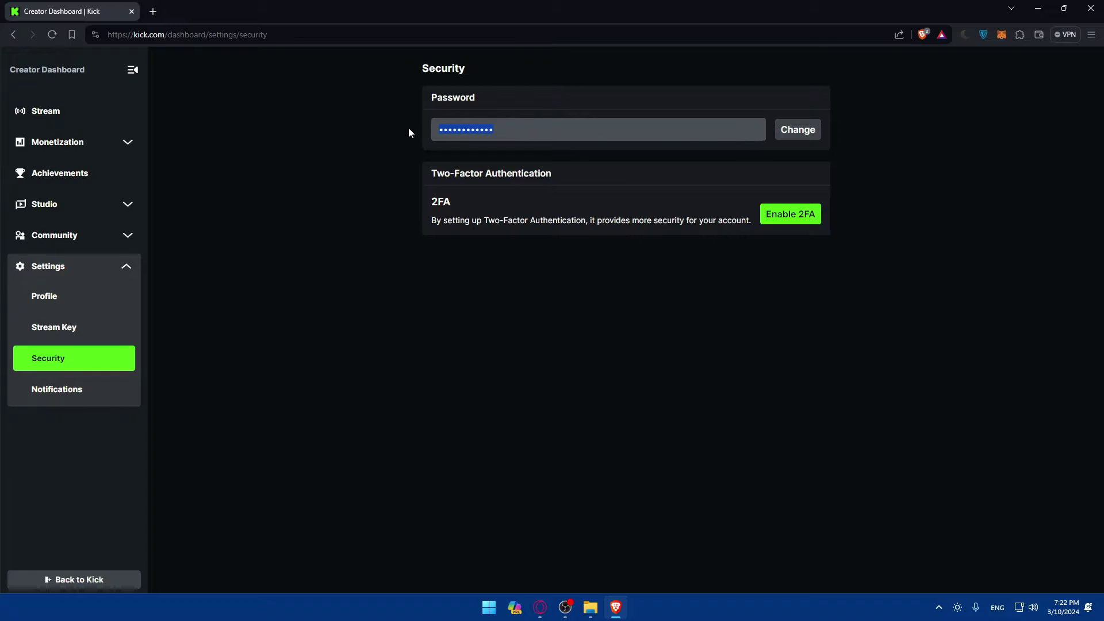
click(844, 137)
Step: Highlight the Two-Factor Authentication heading and parts of its description
drag(443, 179, 579, 173)
click(578, 173)
drag(682, 213, 802, 227)
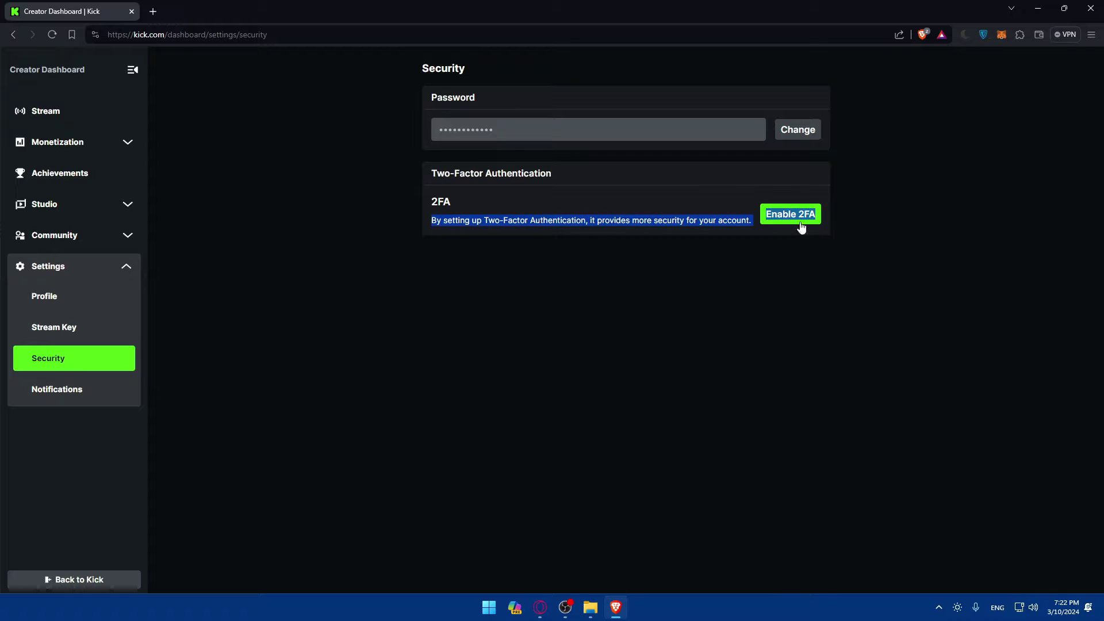
click(524, 233)
drag(428, 220, 506, 222)
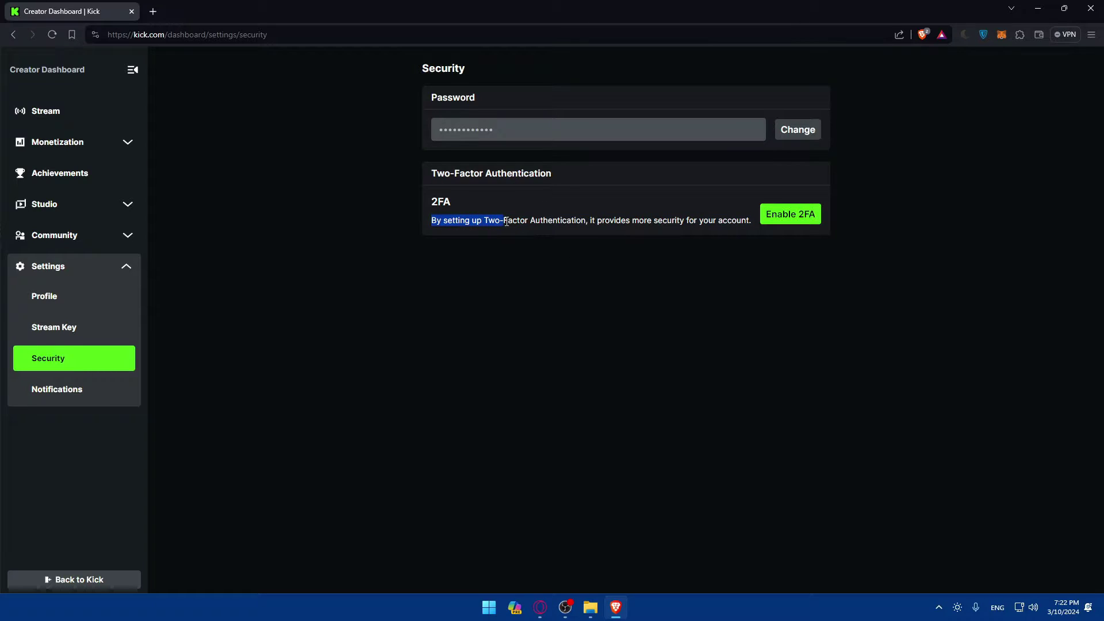
click(506, 222)
drag(573, 223, 619, 224)
click(619, 223)
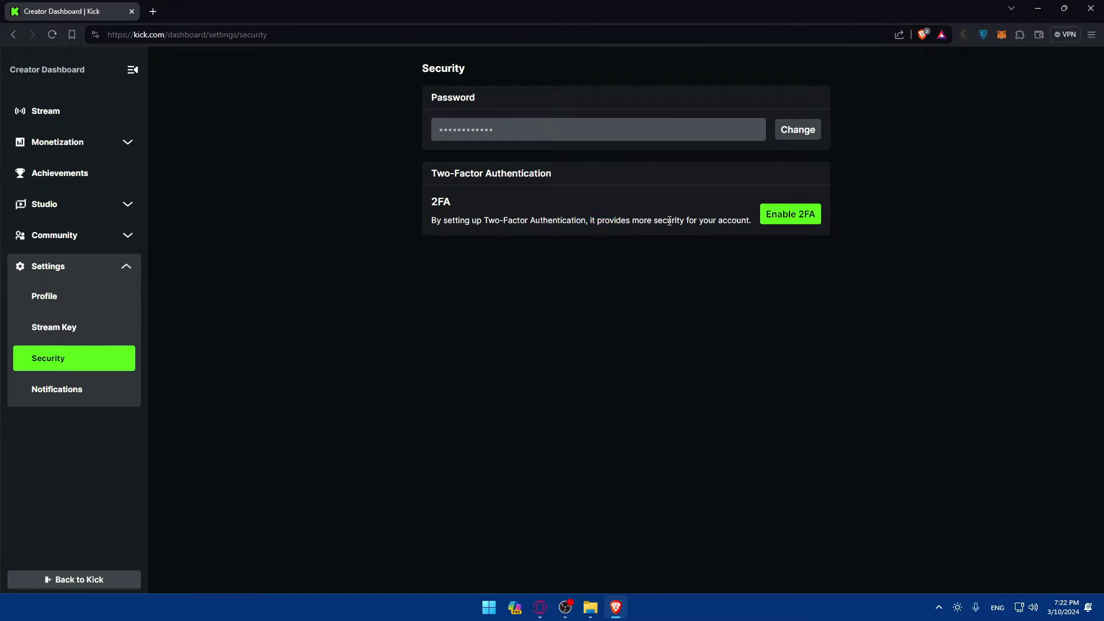
Step: Start Enable 2FA and highlight the QR-scan instruction and manual-code caption
click(798, 217)
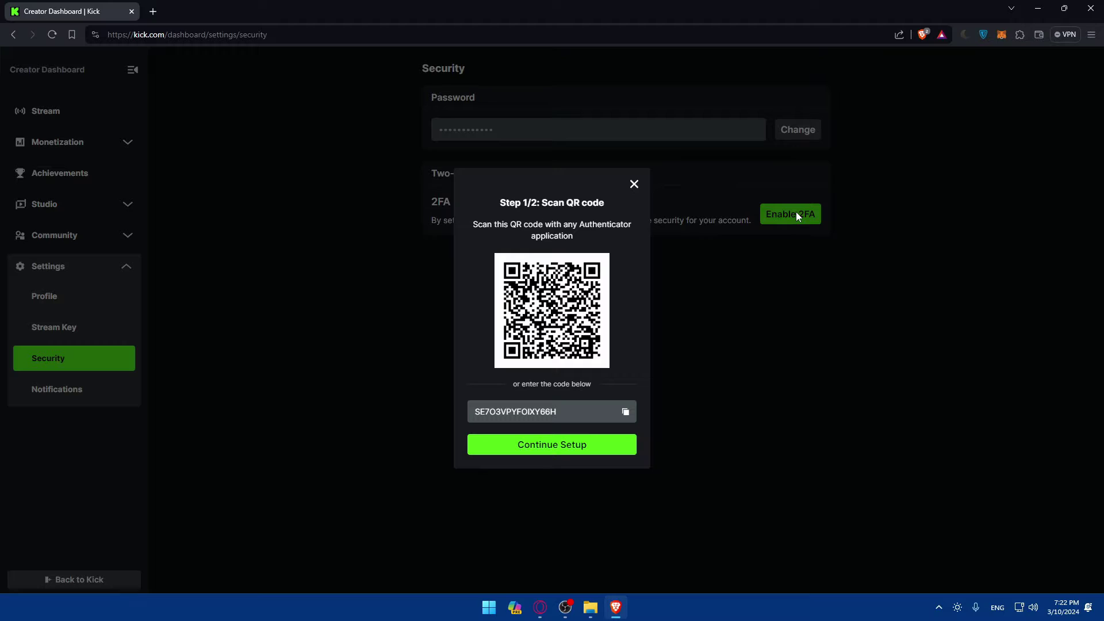
drag(509, 203, 542, 208)
click(607, 206)
drag(473, 225, 599, 233)
click(594, 225)
drag(509, 384, 627, 381)
click(618, 384)
Step: Close and reopen the 2FA setup for a fresh QR code, then continue to Step 2/2
key(Escape)
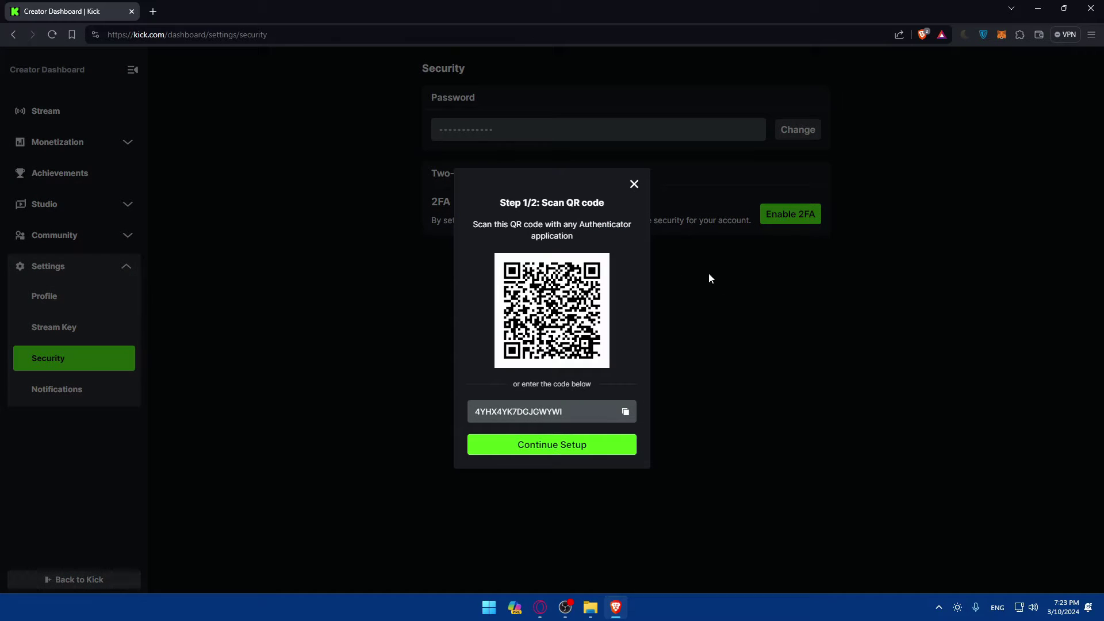
click(635, 186)
click(796, 216)
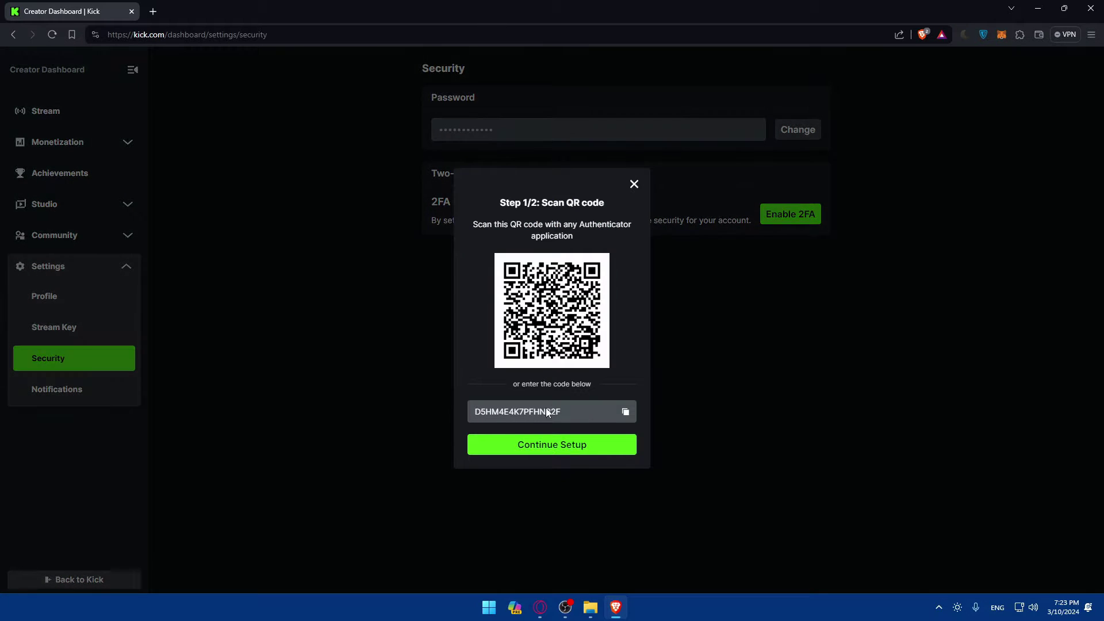
click(633, 183)
click(788, 215)
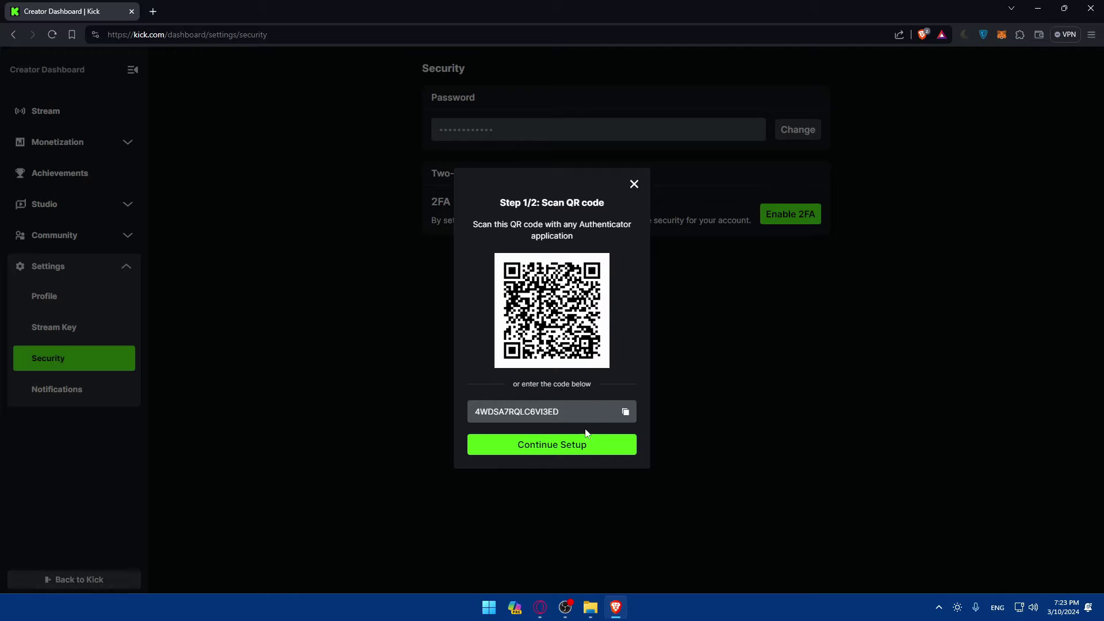
click(569, 446)
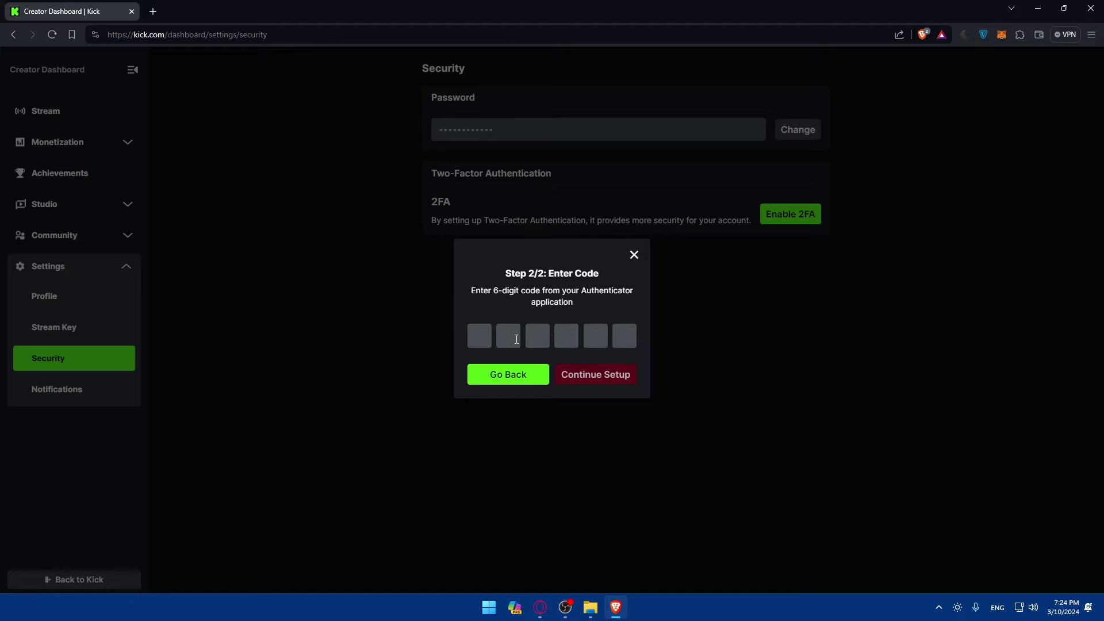
Step: Enter the six-digit authenticator code and submit it to finish enabling 2FA
click(489, 330)
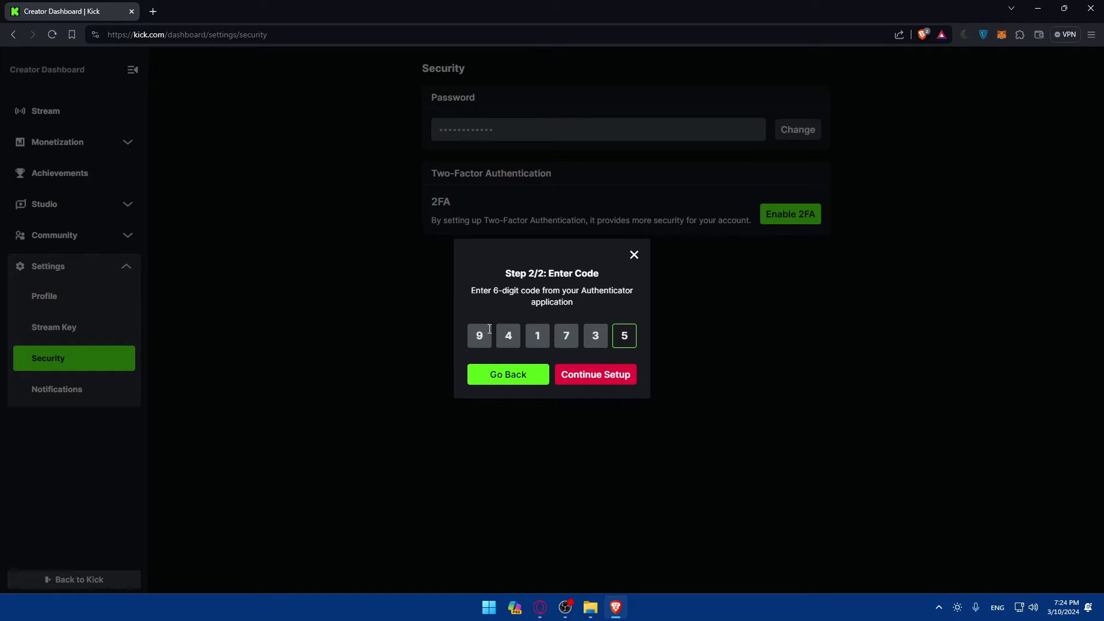
click(574, 374)
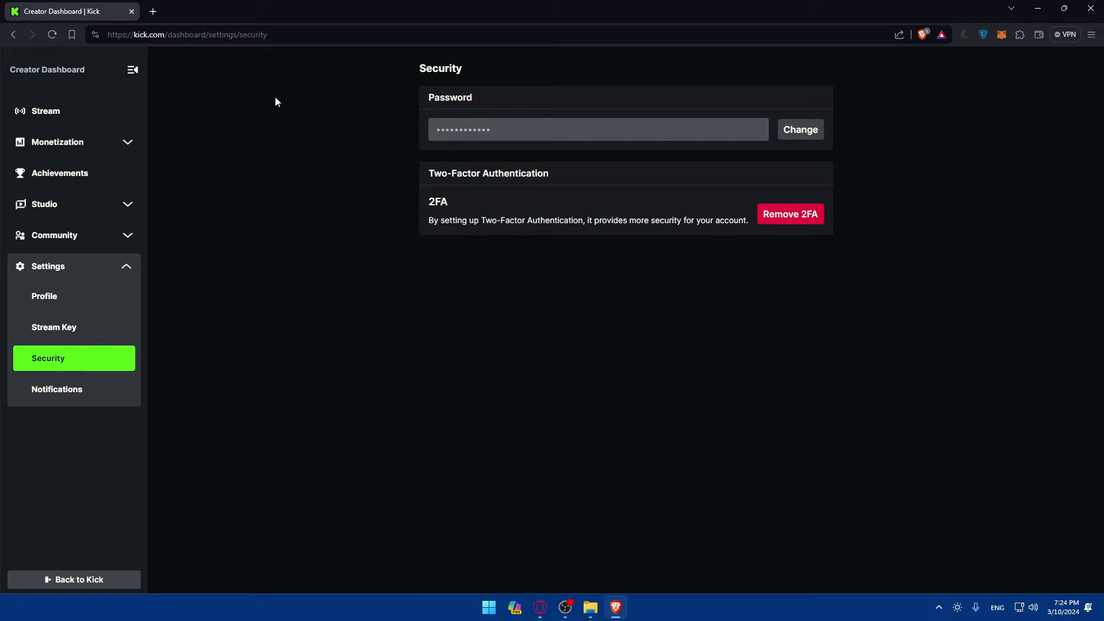
Step: Load kick.com in a private window, open and close Log In, then return to the signed-in Kick page
key(ctrl+shift+n)
text(kick)
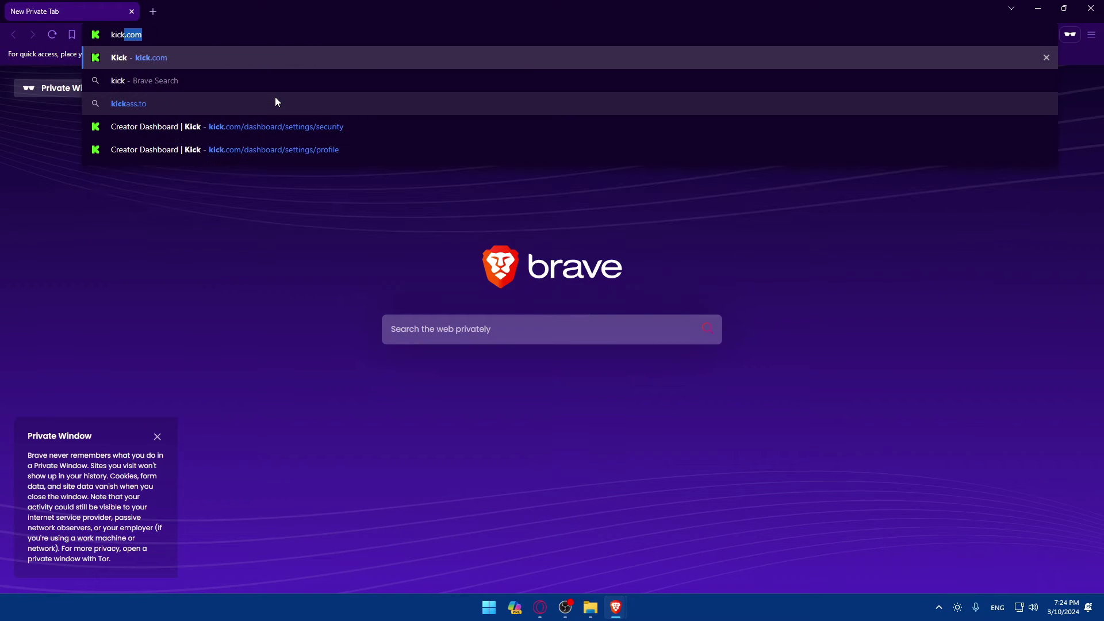
text(.com)
key(Return)
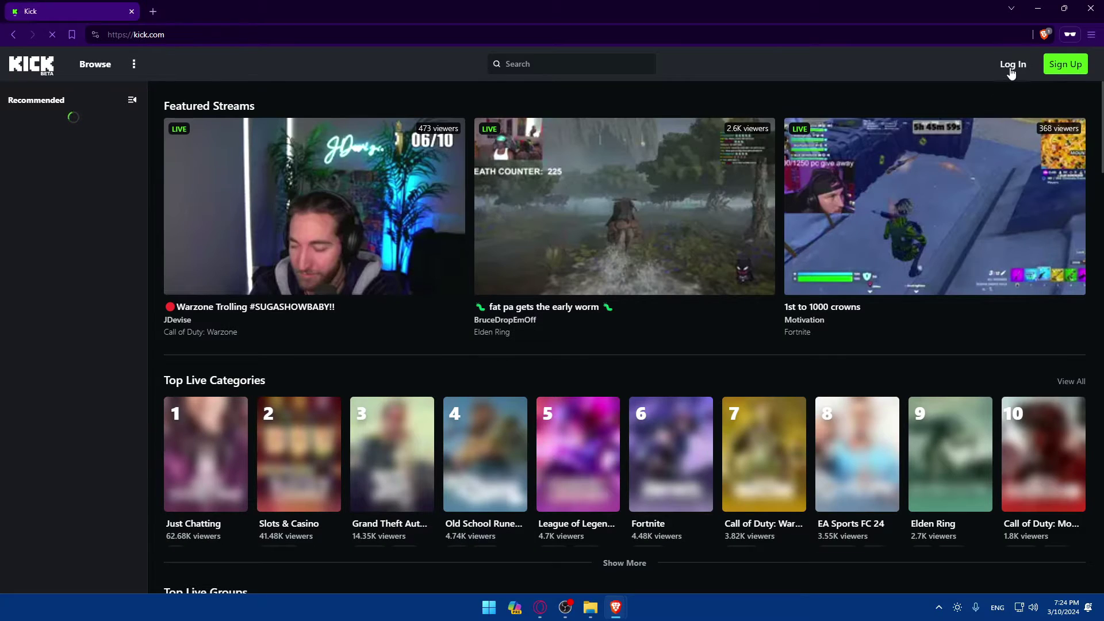
click(1010, 64)
click(837, 100)
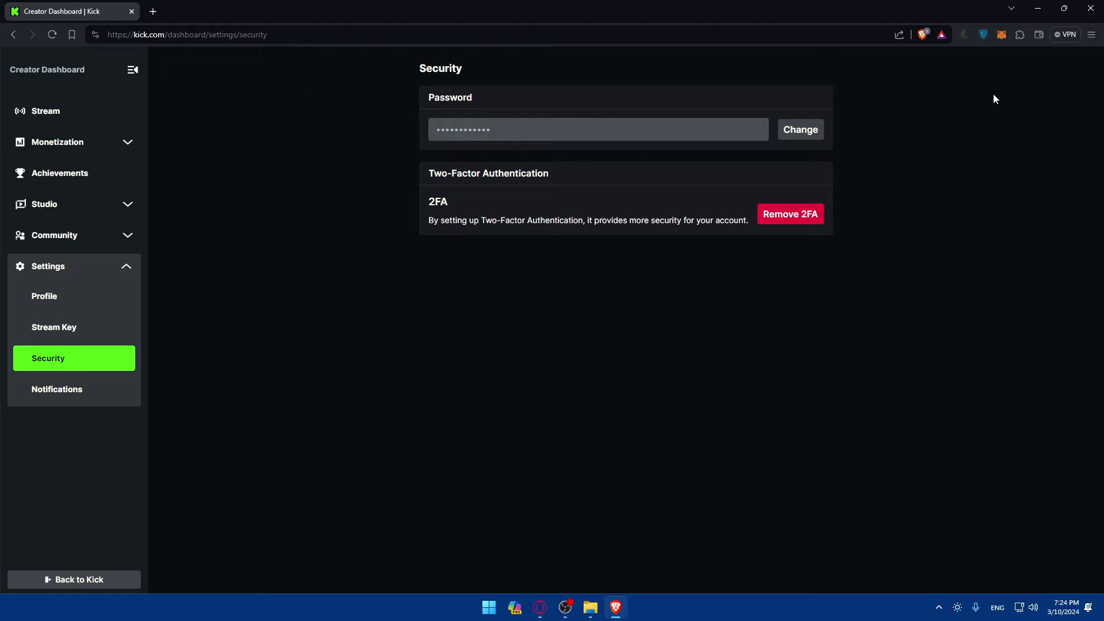
click(45, 296)
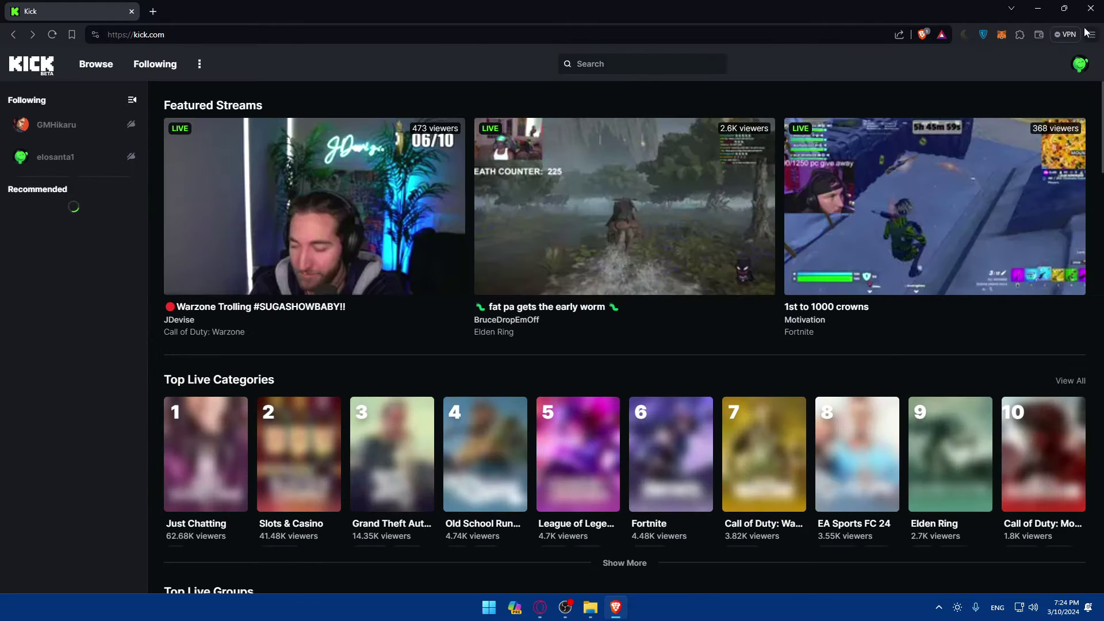
Step: Log out, log back in with Google, and open Settings from the avatar menu
click(1079, 64)
click(1030, 181)
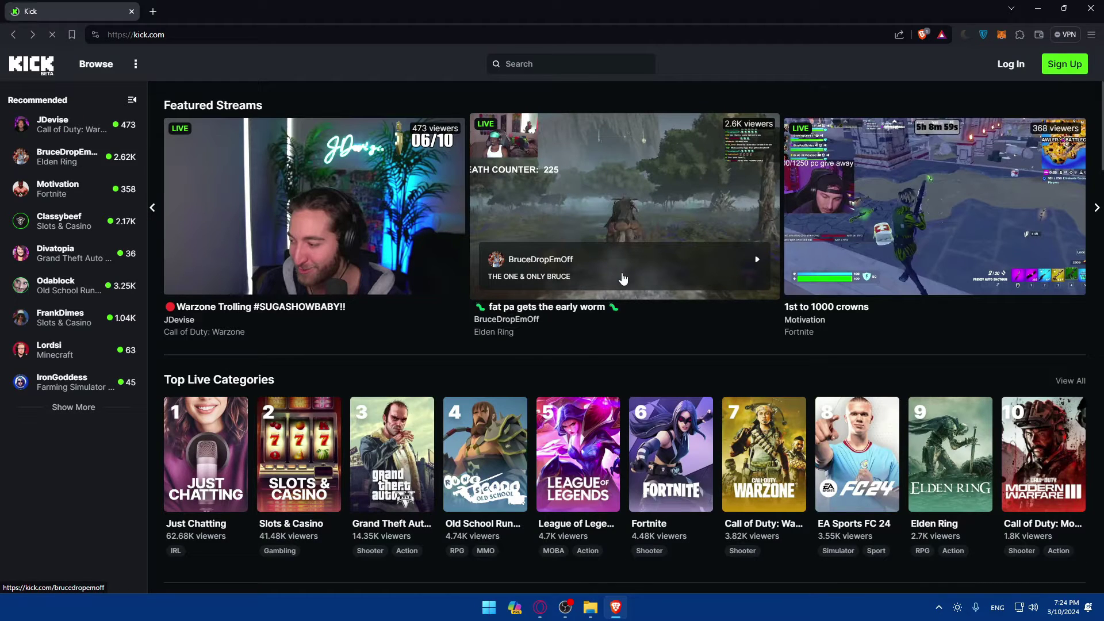
click(1008, 64)
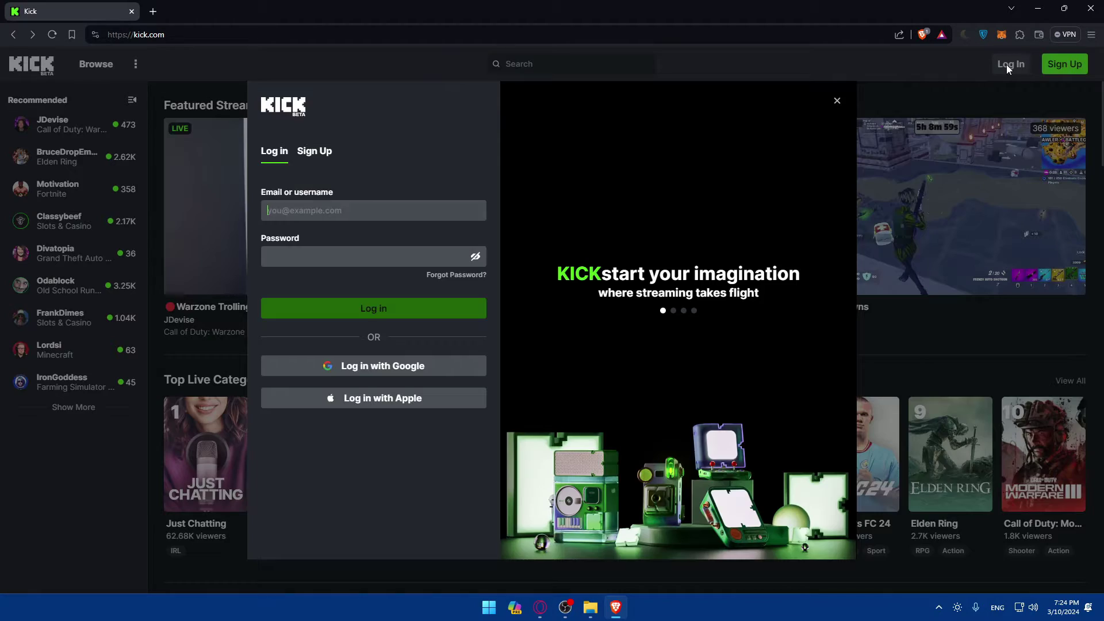
click(348, 368)
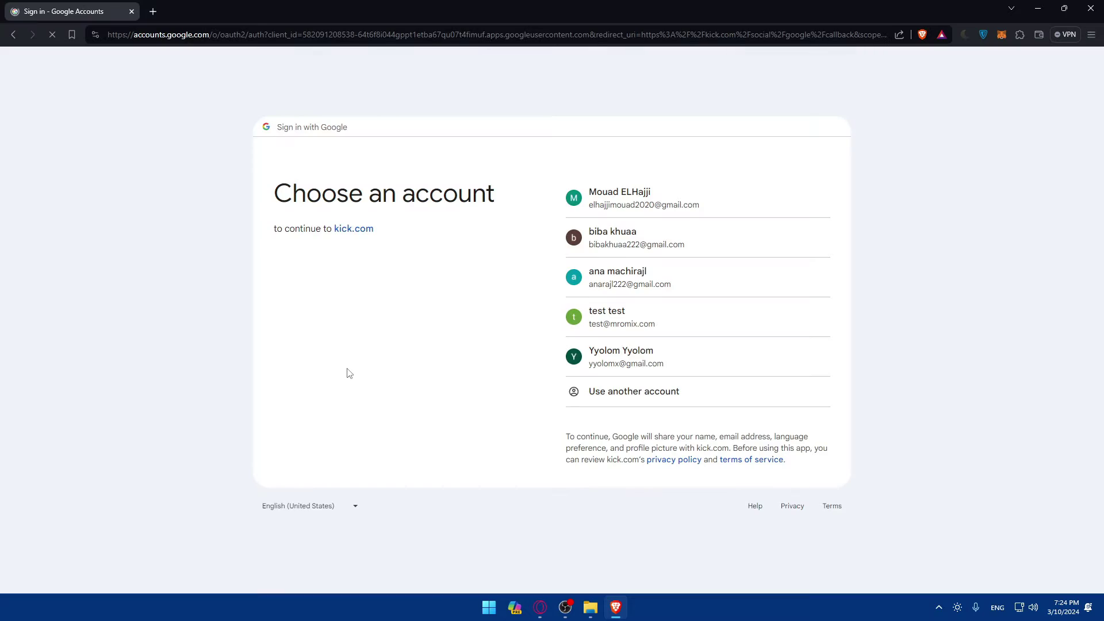
click(626, 238)
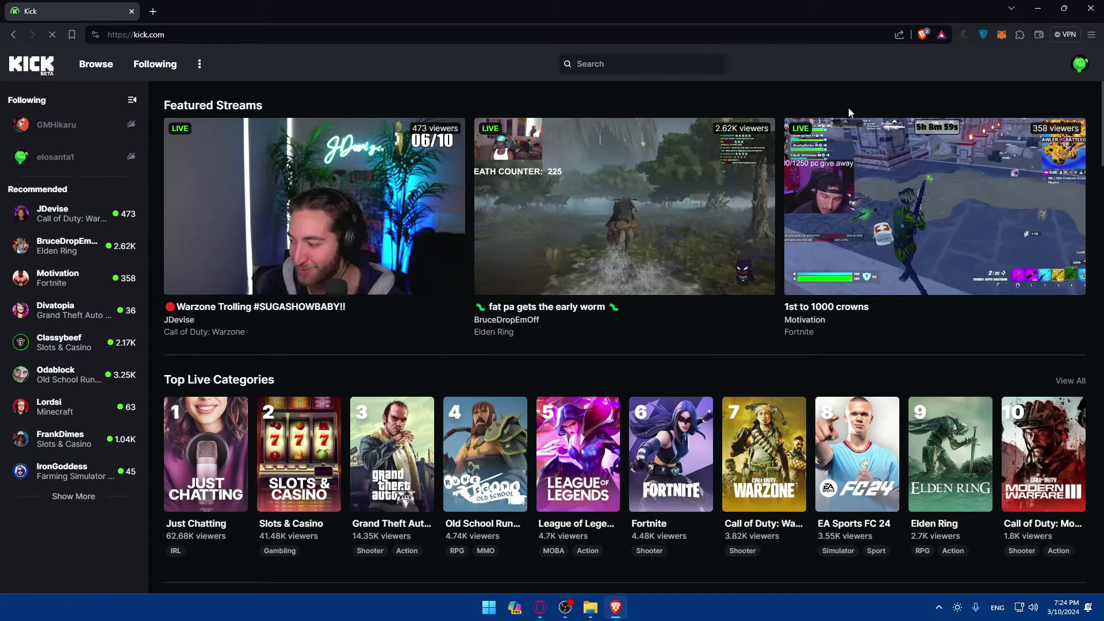
click(1081, 67)
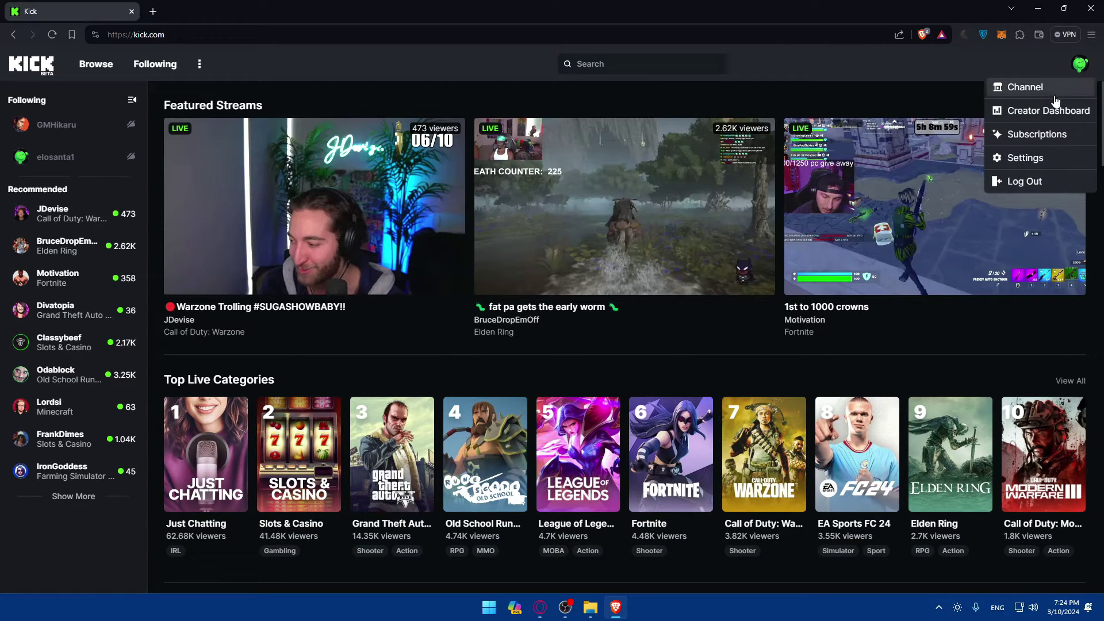
click(1038, 154)
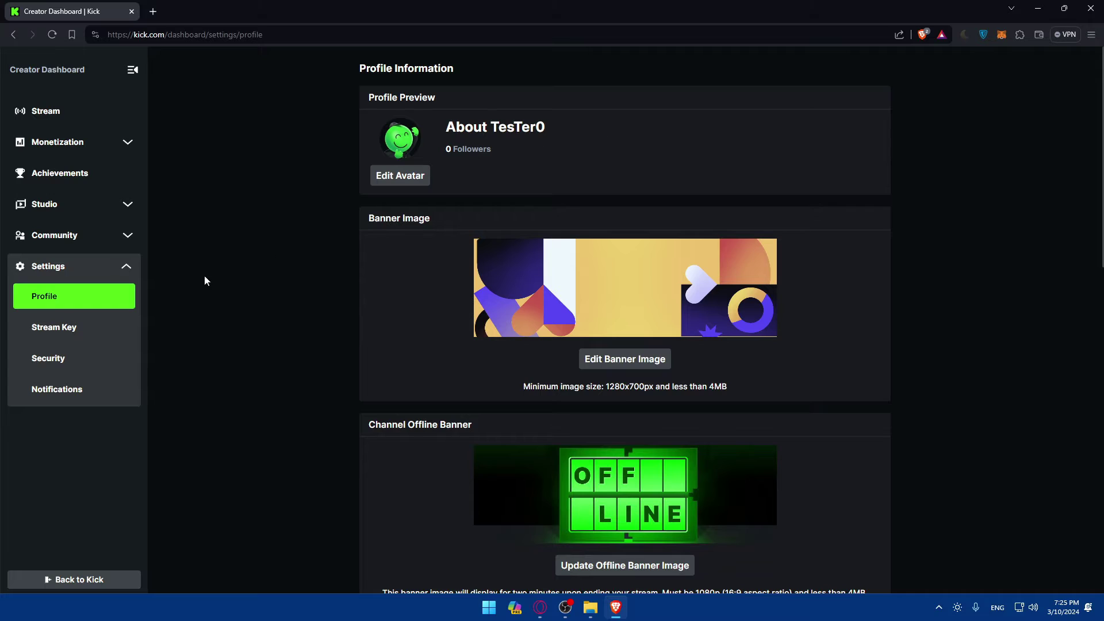
Step: Switch to Security in the sidebar, where Remove 2FA is now offered
click(81, 357)
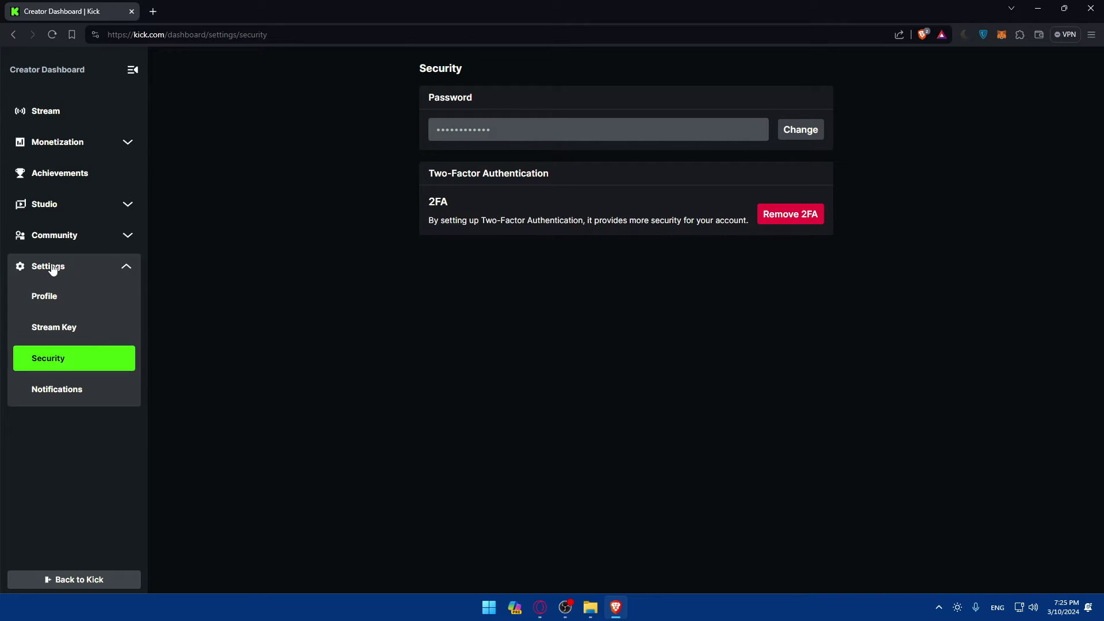
Step: Remove two-factor authentication via Remove 2FA and confirm with Yes, I'm Sure
click(789, 215)
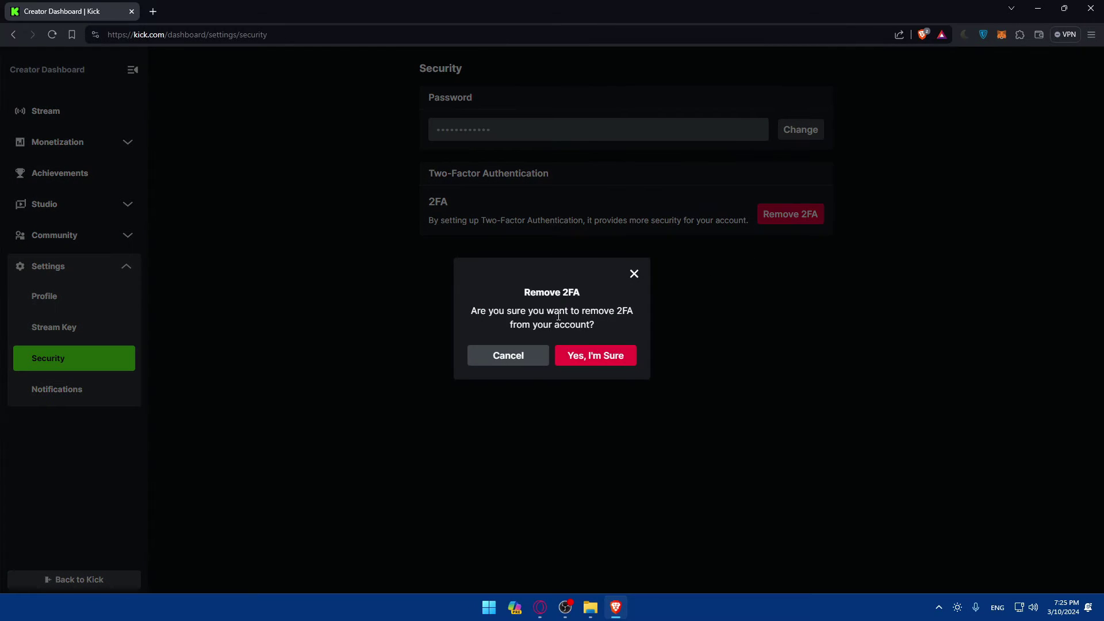
drag(473, 311, 623, 323)
click(622, 323)
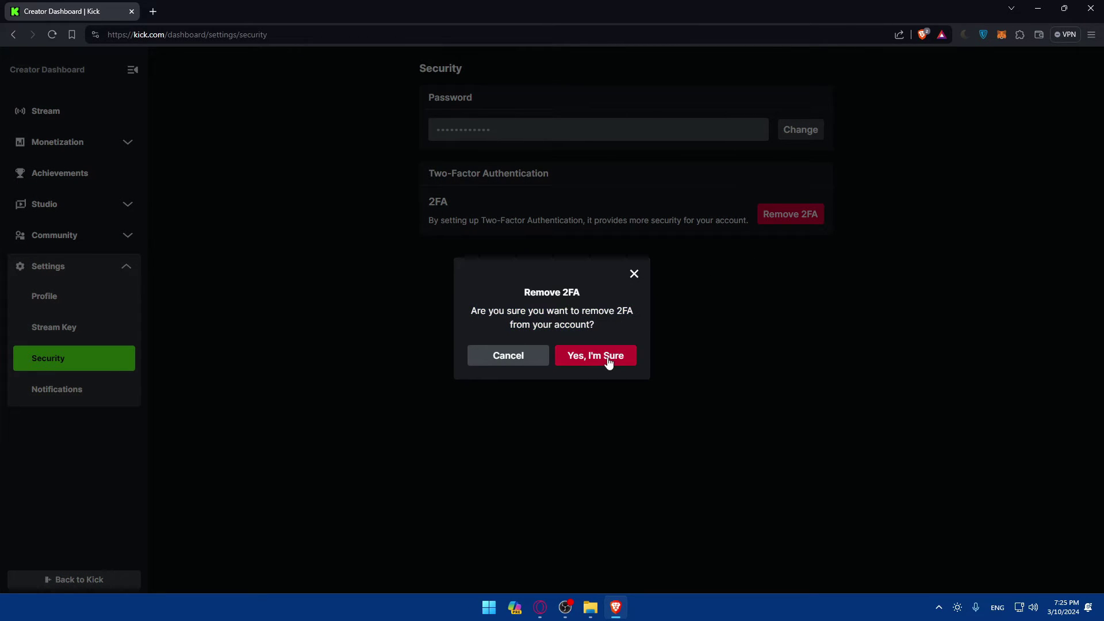
click(609, 356)
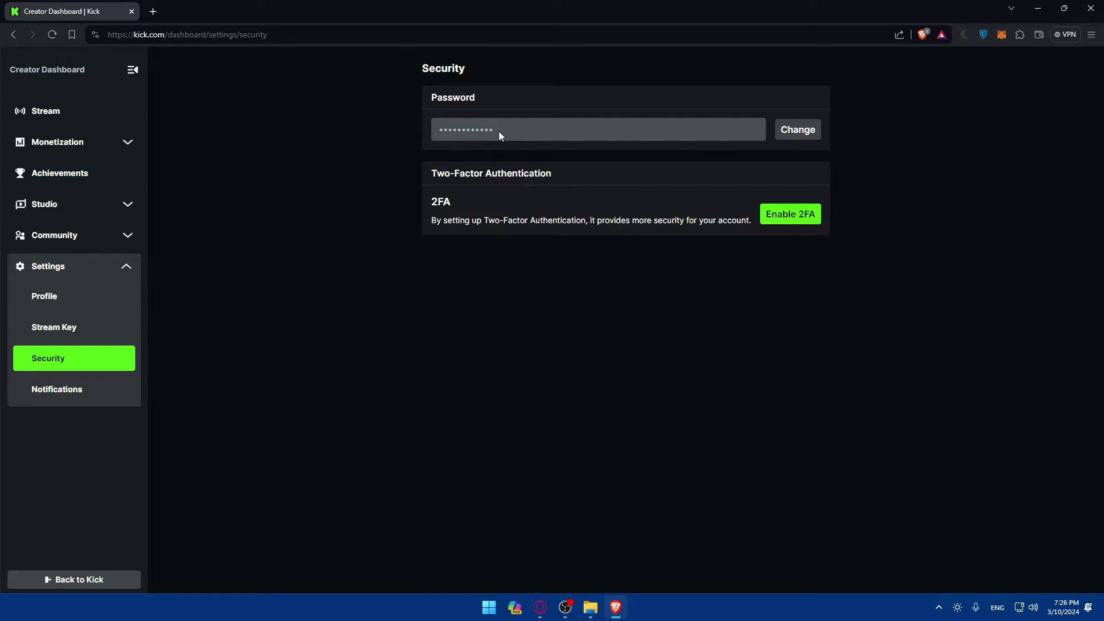
drag(451, 202, 443, 201)
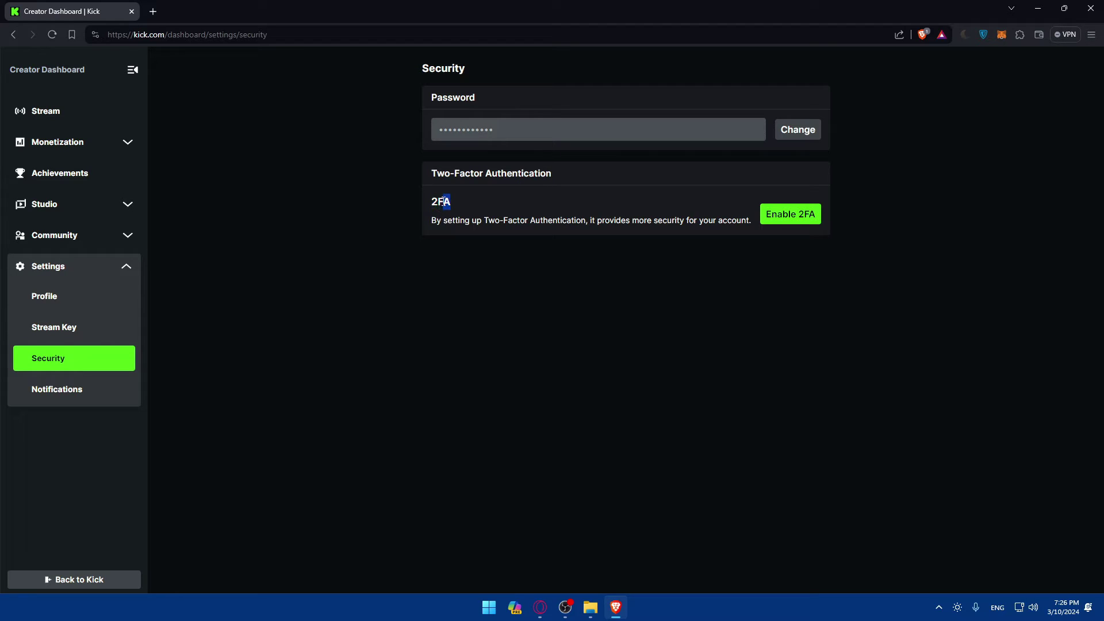